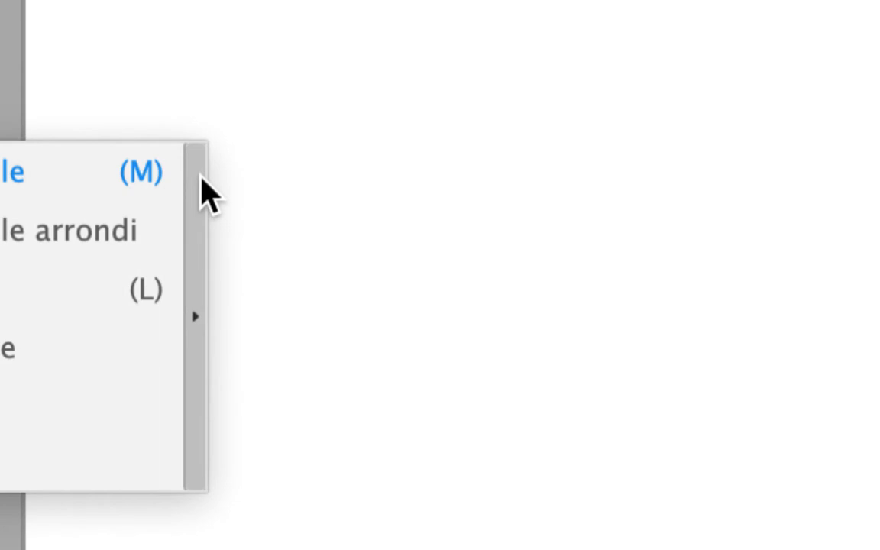
Detach the group of shape tools as a floating set and draw a five-pointed star at the artboard's left edge.
{"action": "left_click", "coordinate": [200, 177]}
{"action": "left_click_drag", "start_coordinate": [135, 182], "coordinate": [238, 124]}
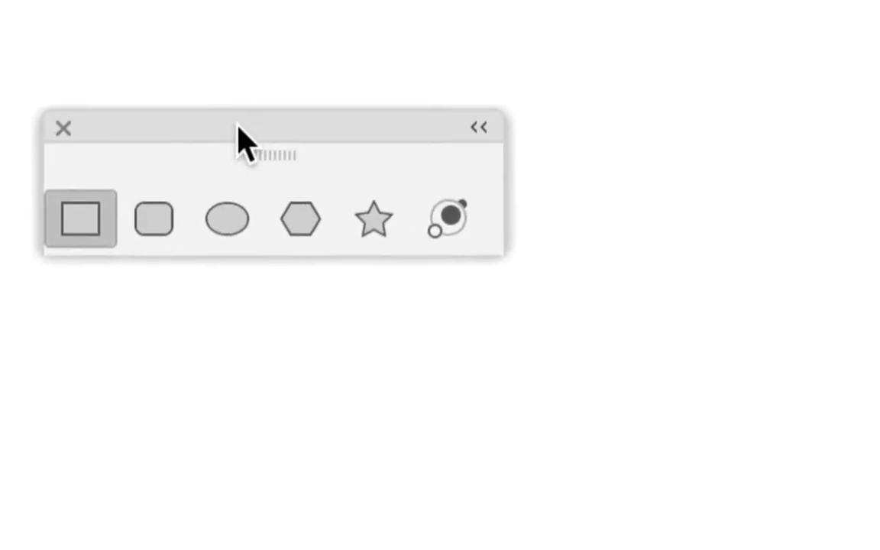
{"action": "left_click", "coordinate": [384, 228]}
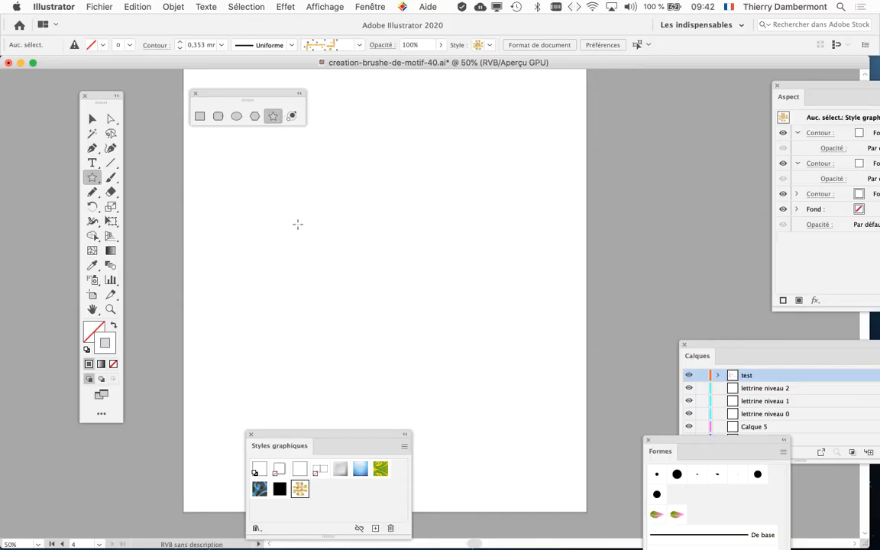
{"action": "left_click_drag", "start_coordinate": [215, 245], "coordinate": [249, 258]}
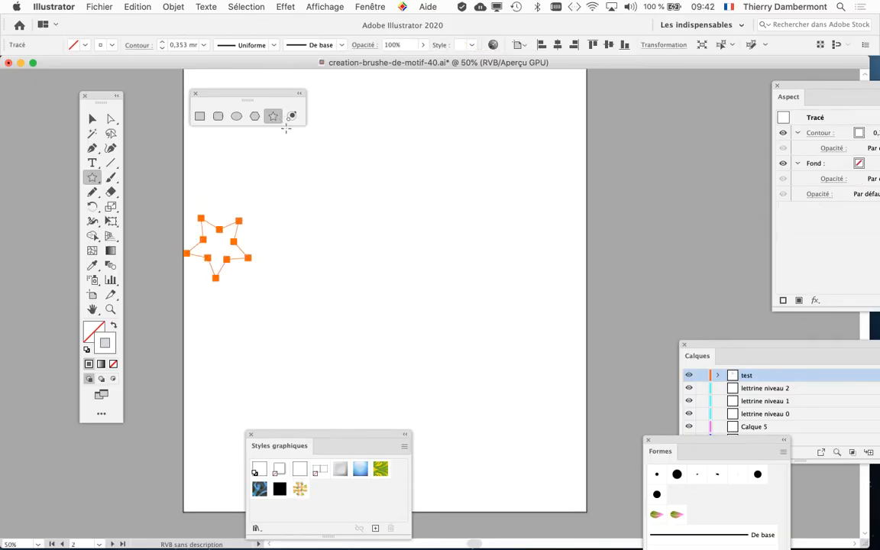
Clear the floating palettes around the artboard, display the Nuancier swatches and fill the star with black.
{"action": "scroll", "coordinate": [377, 237], "scroll_direction": "down", "scroll_amount": 1}
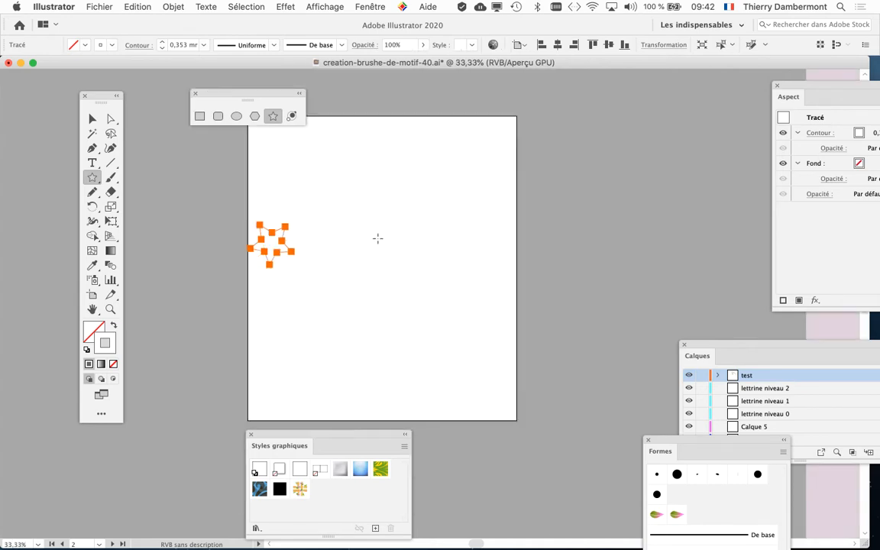
{"action": "left_click_drag", "start_coordinate": [257, 93], "coordinate": [214, 85]}
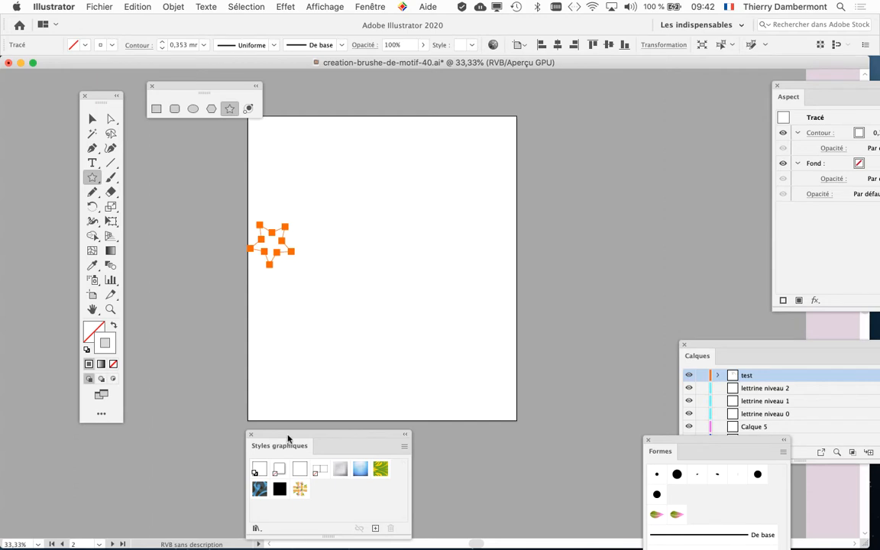
{"action": "left_click_drag", "start_coordinate": [288, 438], "coordinate": [313, 387]}
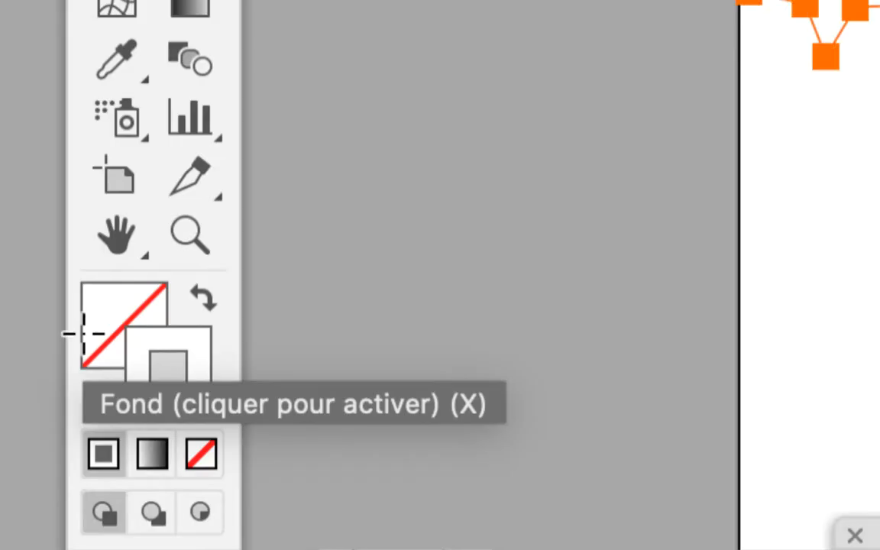
{"action": "left_click", "coordinate": [85, 337]}
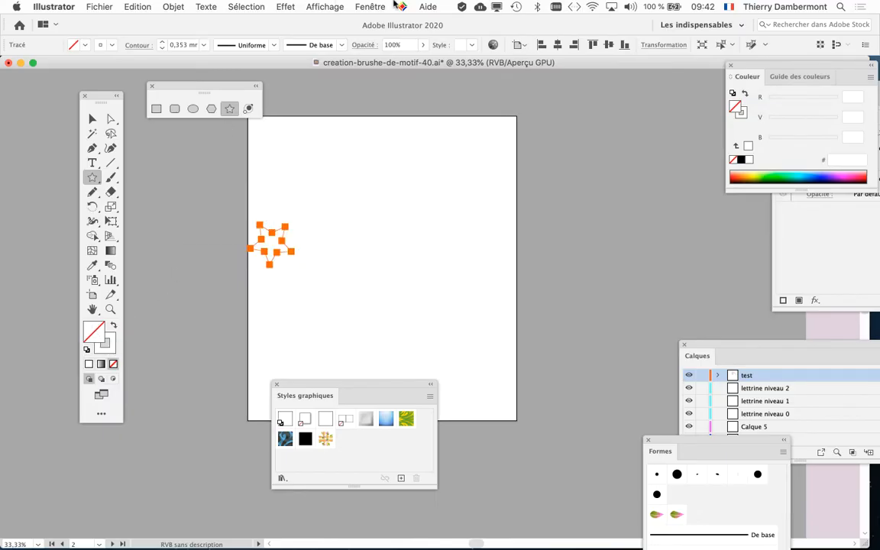
{"action": "left_click", "coordinate": [356, 6]}
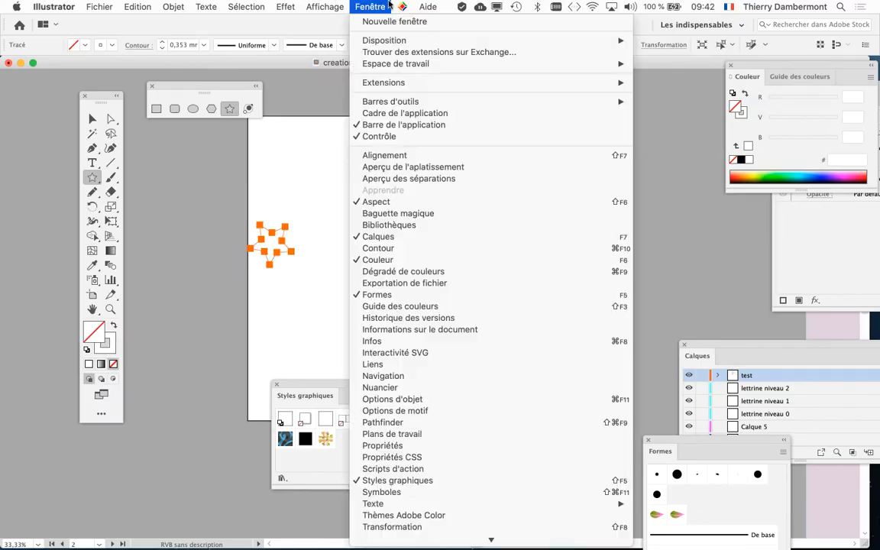
{"action": "left_click", "coordinate": [419, 390]}
{"action": "left_click_drag", "start_coordinate": [692, 280], "coordinate": [347, 169]}
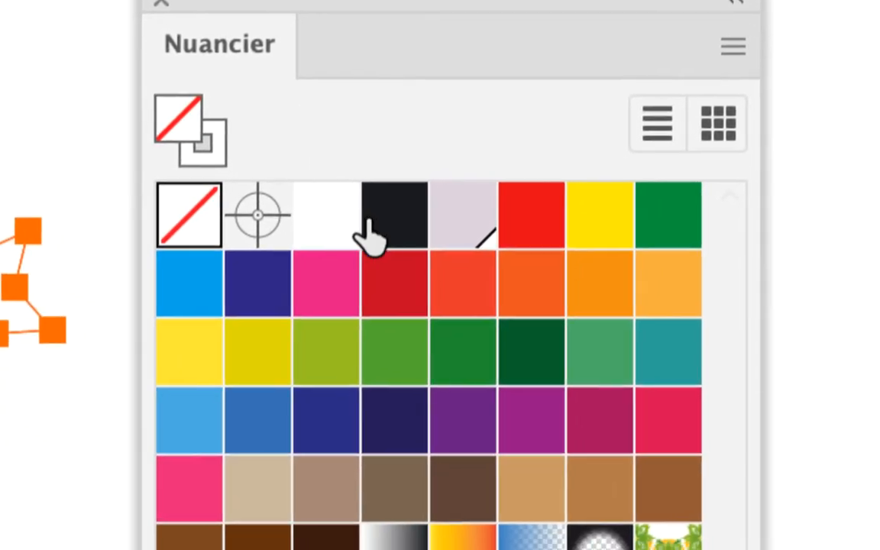
{"action": "left_click", "coordinate": [370, 229]}
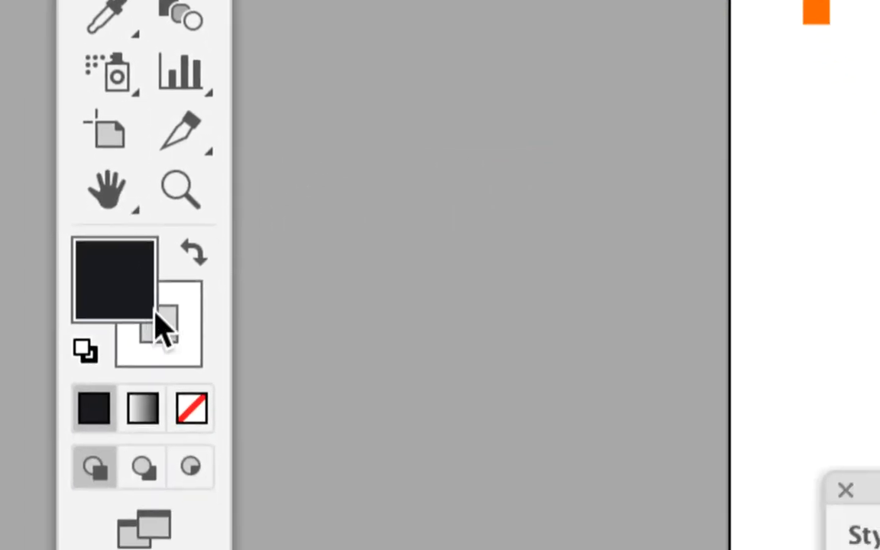
Make the star's stroke active, apply the white swatch to it and move the swatches away from the star.
{"action": "left_click", "coordinate": [168, 334]}
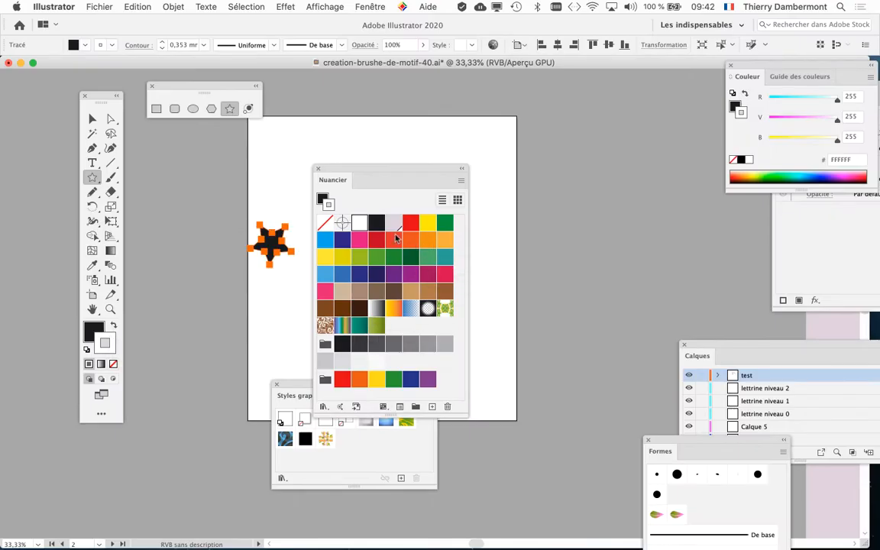
{"action": "left_click", "coordinate": [366, 230]}
{"action": "left_click_drag", "start_coordinate": [351, 169], "coordinate": [514, 395]}
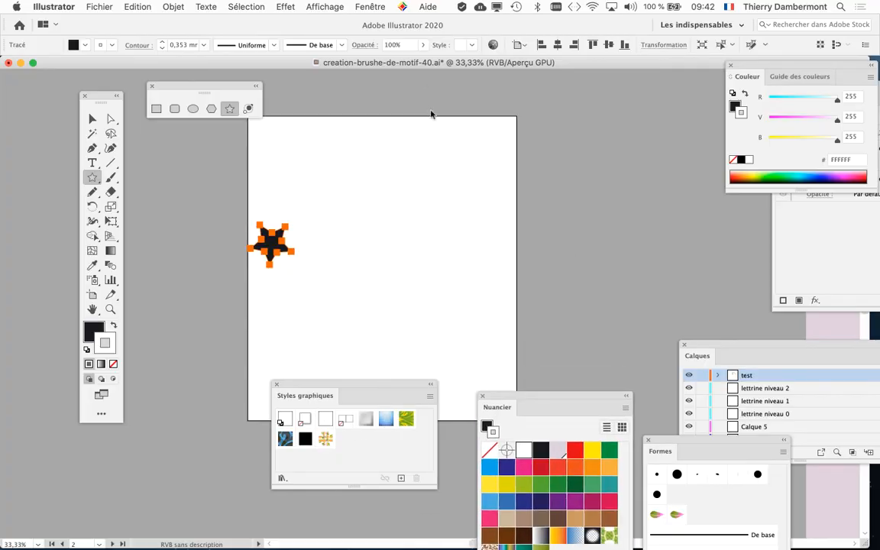
Display the Contour settings next to the star and set its stroke weight to 4 mm.
{"action": "left_click", "coordinate": [369, 7]}
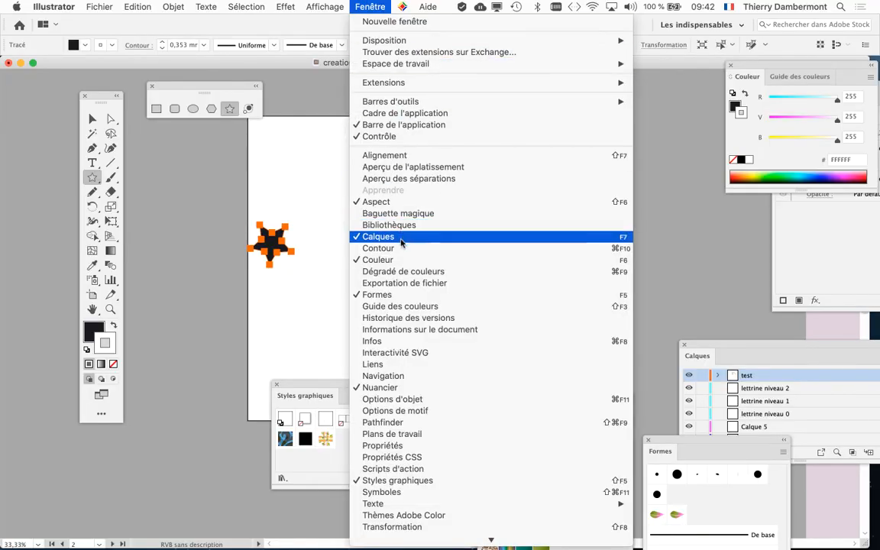
{"action": "left_click", "coordinate": [374, 248]}
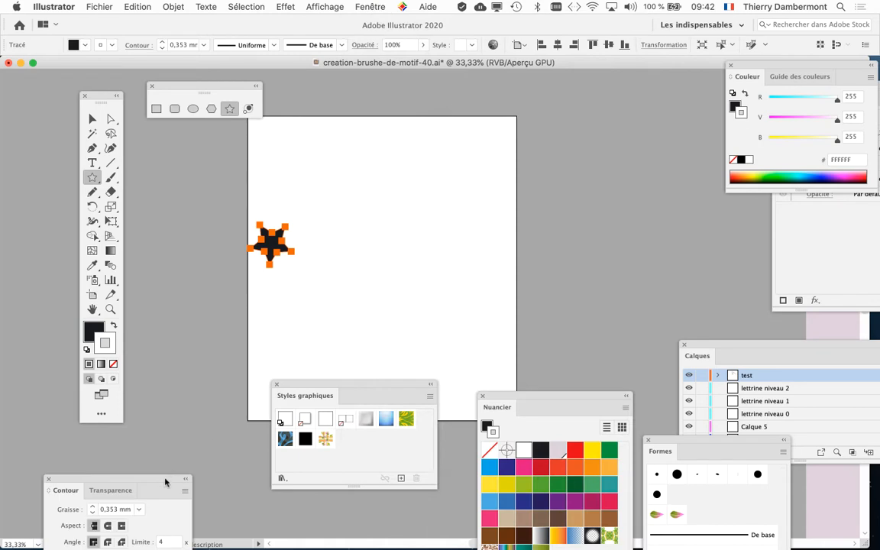
{"action": "left_click_drag", "start_coordinate": [165, 482], "coordinate": [458, 165]}
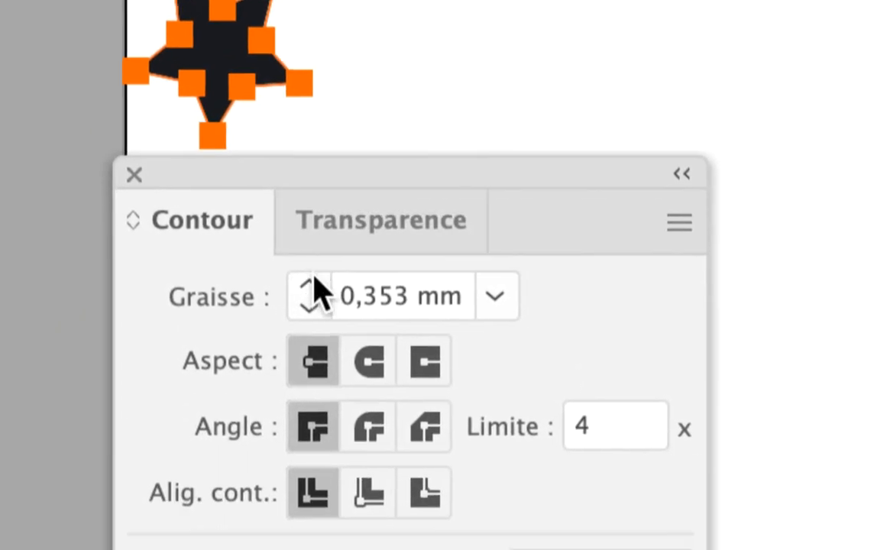
{"action": "left_click", "coordinate": [446, 252]}
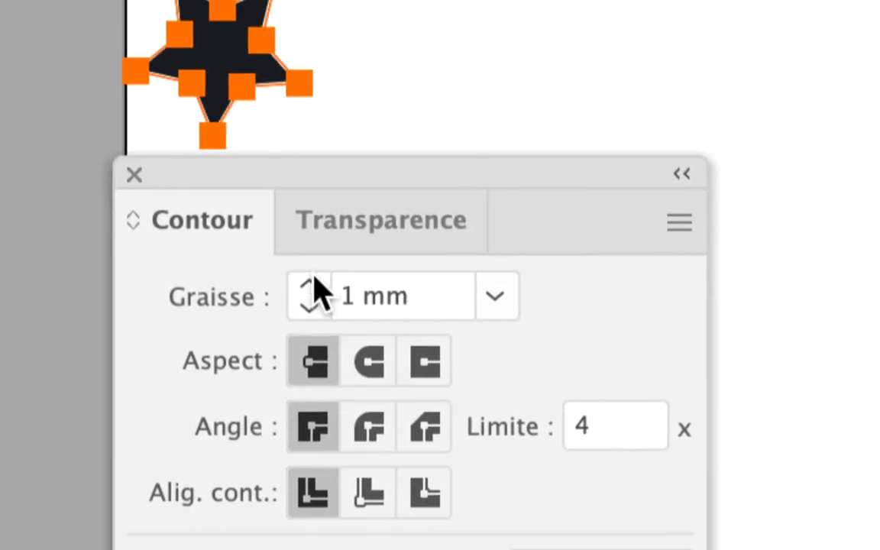
{"action": "left_click", "coordinate": [314, 278]}
{"action": "left_click", "coordinate": [310, 284]}
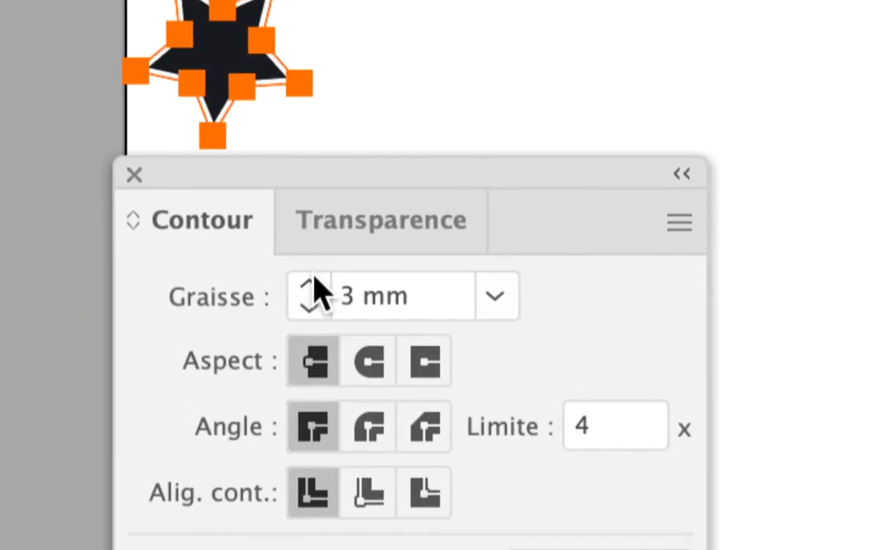
{"action": "left_click", "coordinate": [314, 284]}
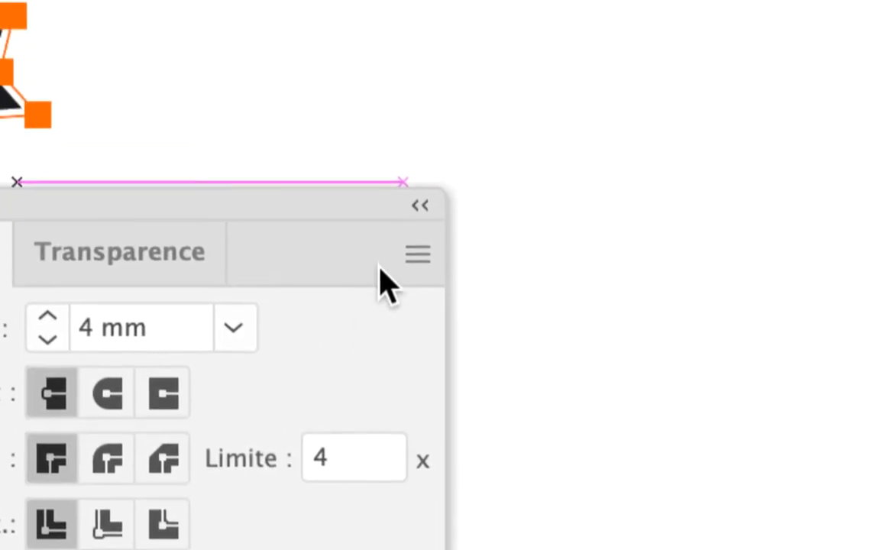
Hide the extra Contour options and show them again.
{"action": "left_click", "coordinate": [653, 208]}
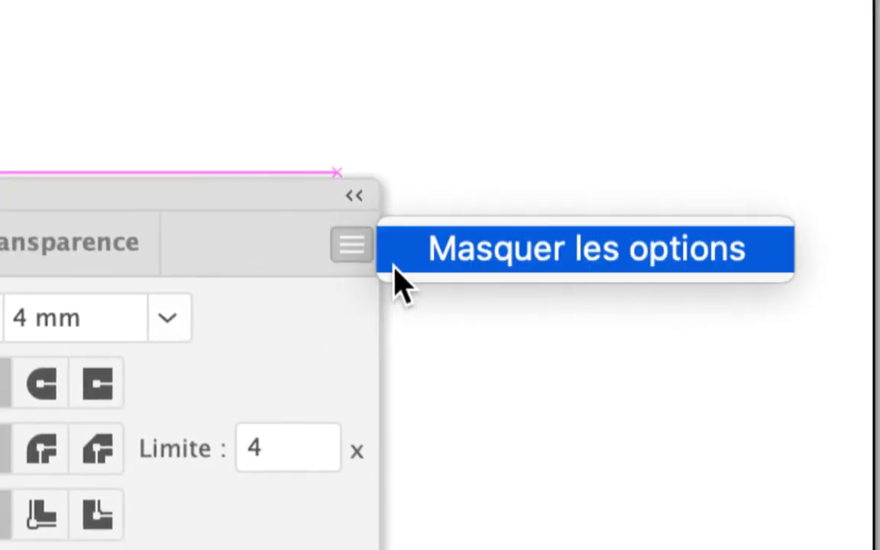
{"action": "left_click", "coordinate": [435, 252]}
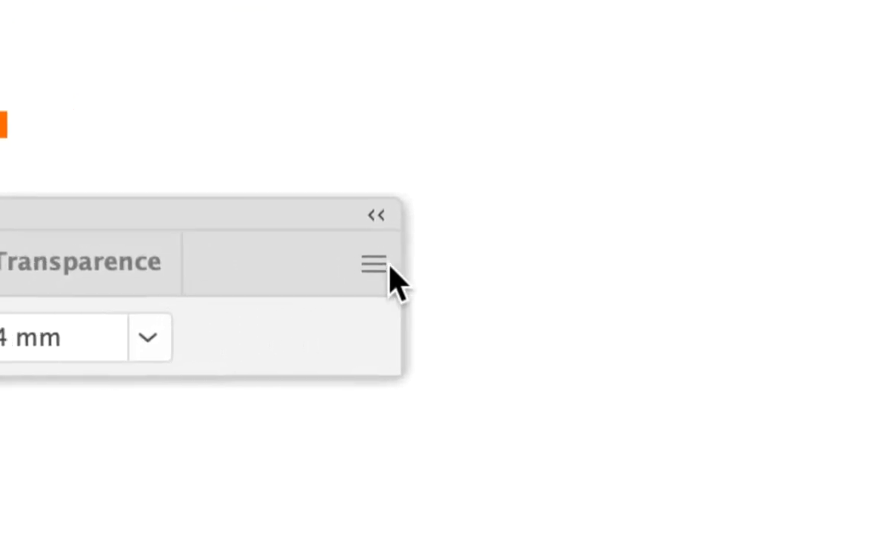
{"action": "left_click", "coordinate": [389, 266]}
{"action": "left_click", "coordinate": [524, 281]}
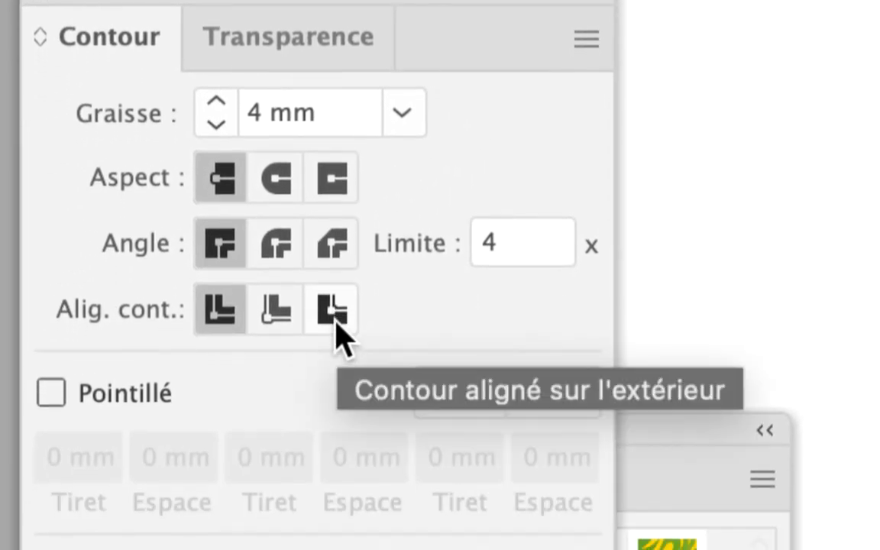
Align the star's stroke to the outside, try a thicker weight and set it back to 4 mm.
{"action": "left_click", "coordinate": [334, 309]}
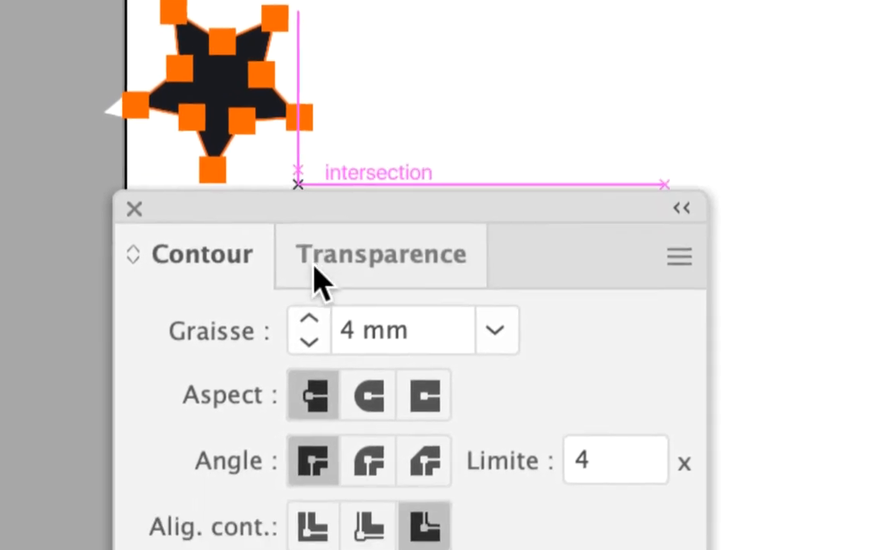
{"action": "left_click", "coordinate": [313, 275]}
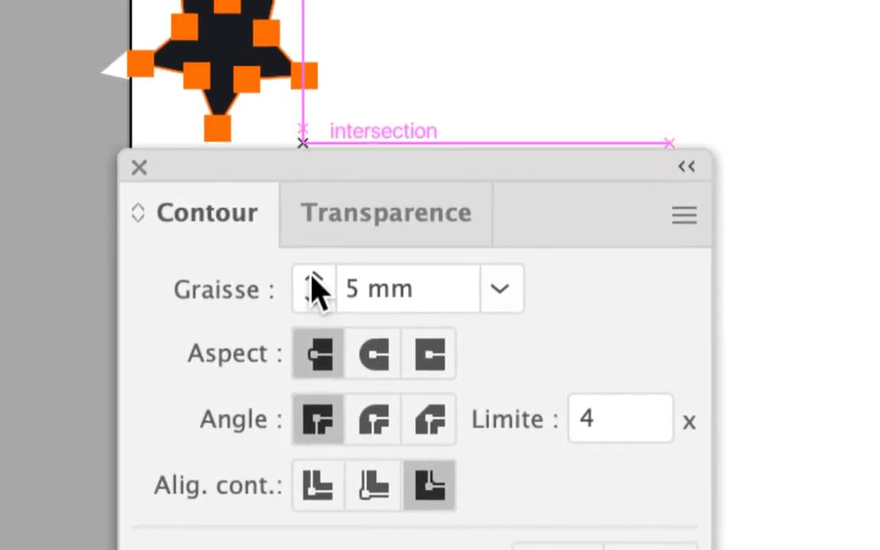
{"action": "left_click", "coordinate": [313, 275]}
{"action": "left_click", "coordinate": [312, 298]}
{"action": "left_click", "coordinate": [313, 297]}
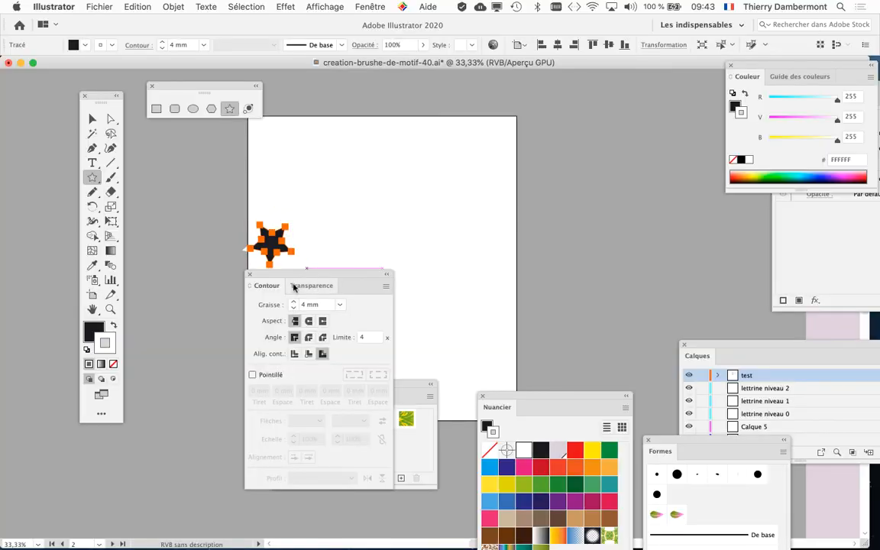
Move the star onto the grey area outside the artboard to check its white outline, and place it inside the artboard.
{"action": "left_click_drag", "start_coordinate": [290, 277], "coordinate": [567, 180]}
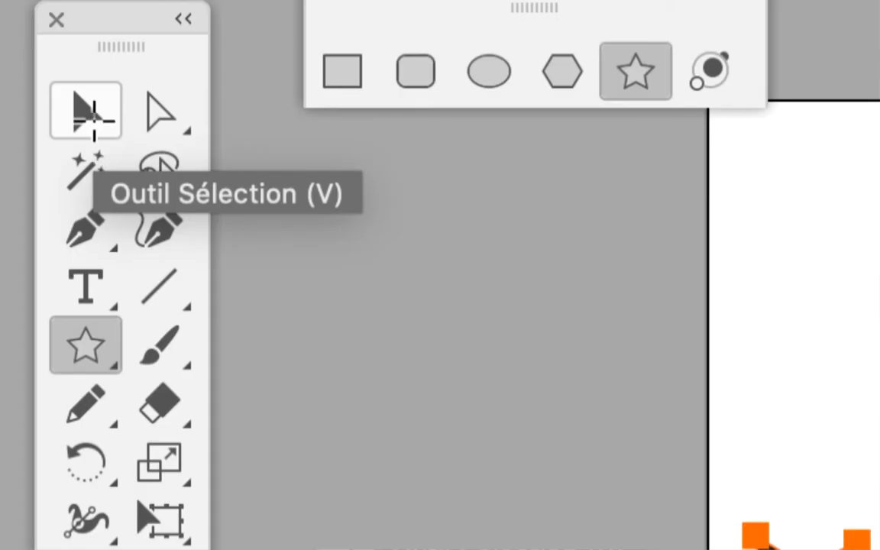
{"action": "left_click", "coordinate": [93, 120]}
{"action": "left_click_drag", "start_coordinate": [393, 367], "coordinate": [74, 367]}
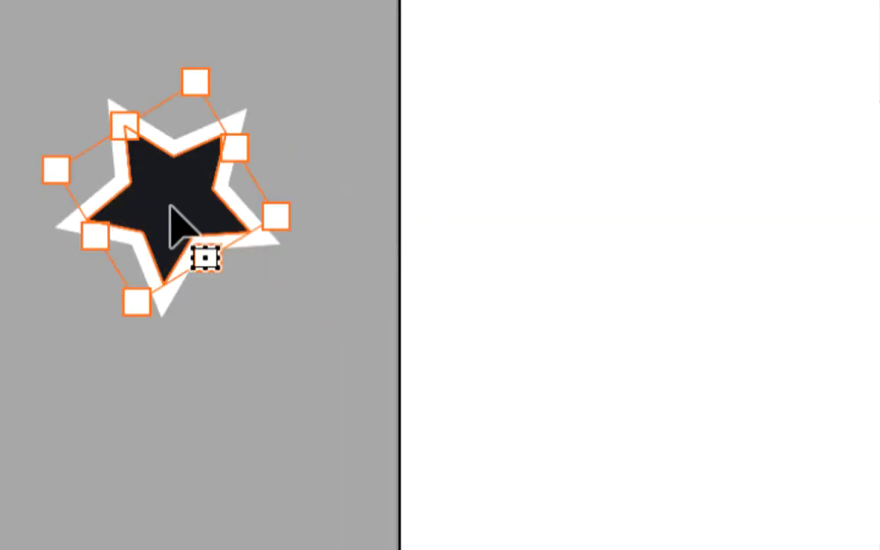
{"action": "left_click_drag", "start_coordinate": [169, 204], "coordinate": [674, 208]}
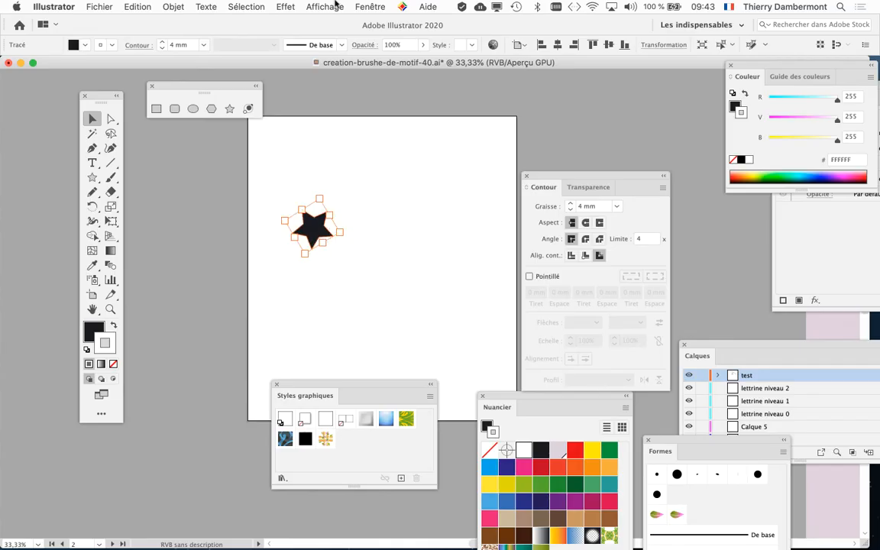
Show the transparency grid, examine the star's white outline up close and hide the grid again.
{"action": "left_click", "coordinate": [336, 6]}
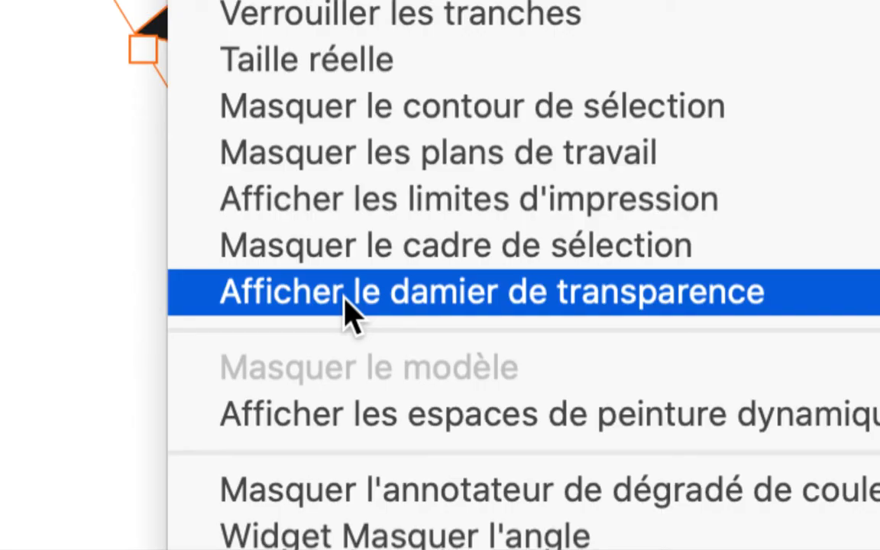
{"action": "left_click", "coordinate": [344, 299]}
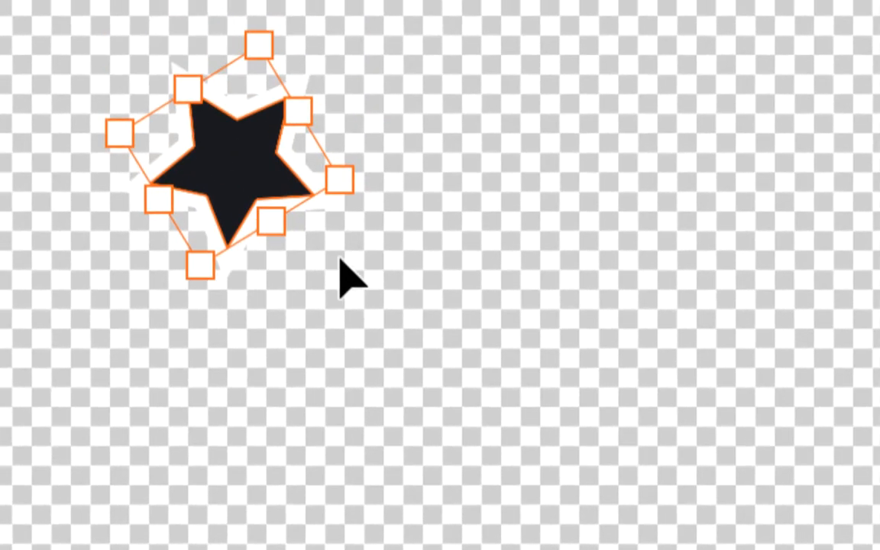
{"action": "scroll", "coordinate": [336, 252], "scroll_direction": "up", "scroll_amount": 5}
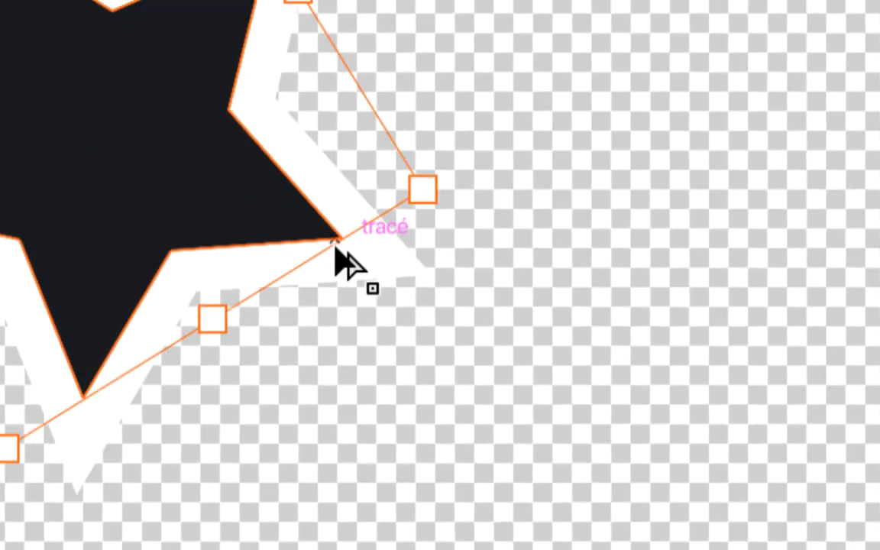
{"action": "scroll", "coordinate": [336, 252], "scroll_direction": "down", "scroll_amount": 5}
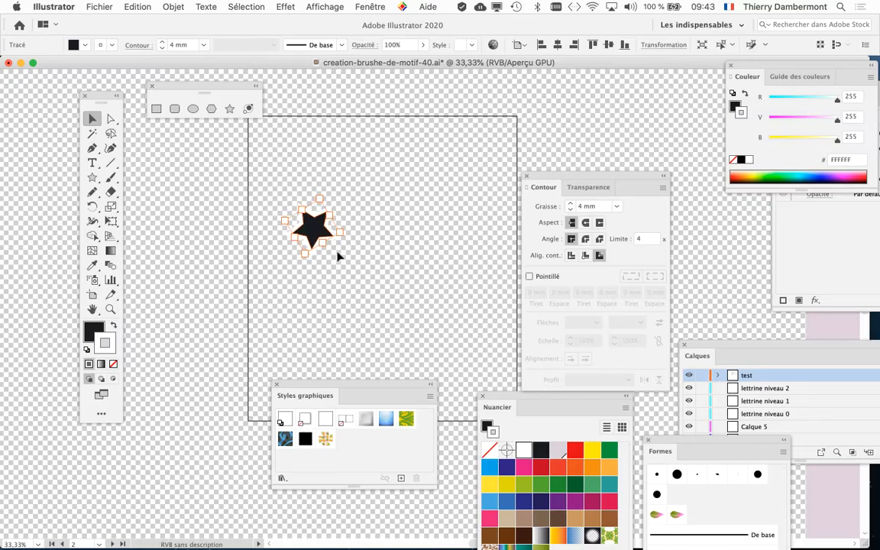
{"action": "left_click", "coordinate": [325, 6]}
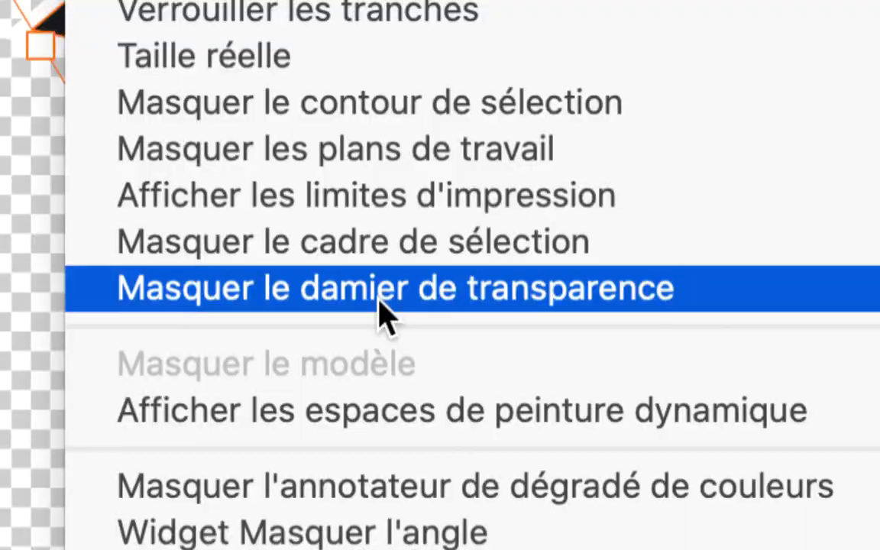
{"action": "left_click", "coordinate": [380, 313]}
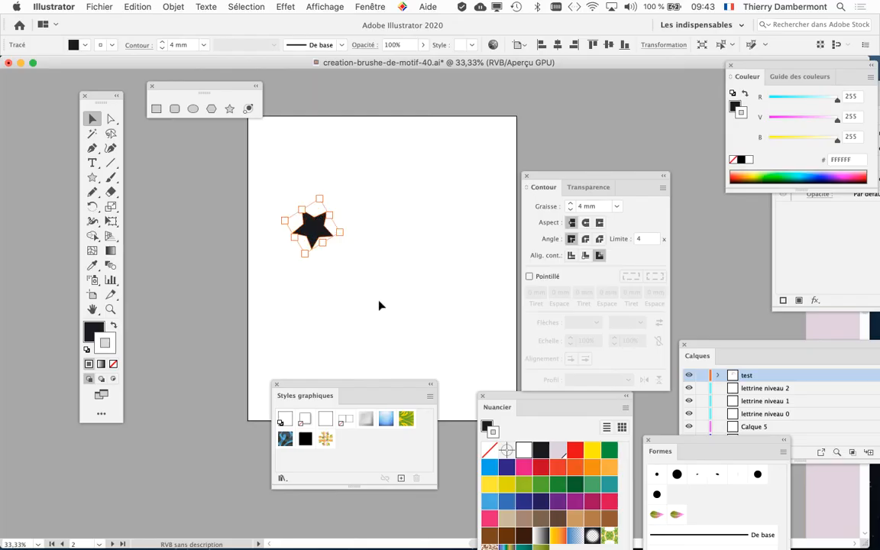
Move the Contour panel away from the pink background so that the area beside the white artboard is clear.
{"action": "scroll", "coordinate": [378, 305], "scroll_direction": "down", "scroll_amount": 1}
{"action": "scroll", "coordinate": [377, 305], "scroll_direction": "down", "scroll_amount": 1}
{"action": "scroll", "coordinate": [377, 304], "scroll_direction": "up", "scroll_amount": 1}
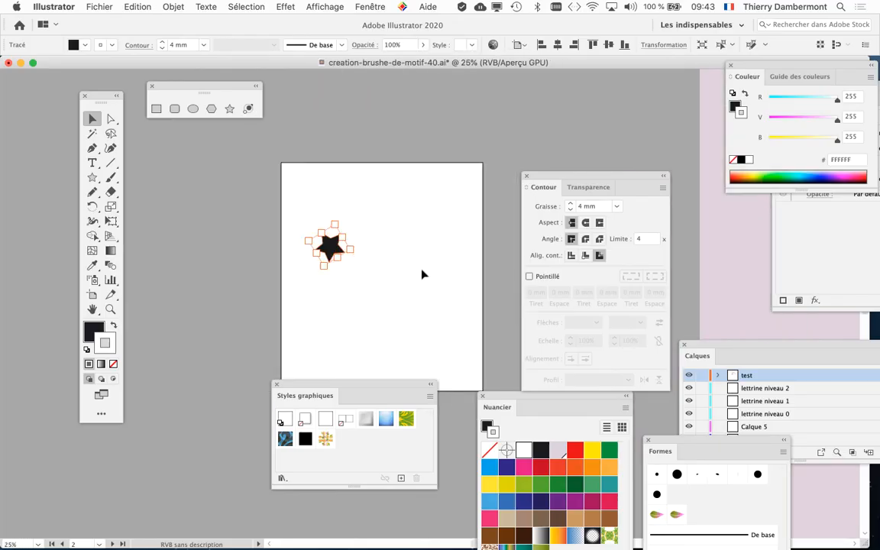
{"action": "scroll", "coordinate": [420, 274], "scroll_direction": "down", "scroll_amount": 1}
{"action": "left_click_drag", "start_coordinate": [417, 276], "coordinate": [297, 262]}
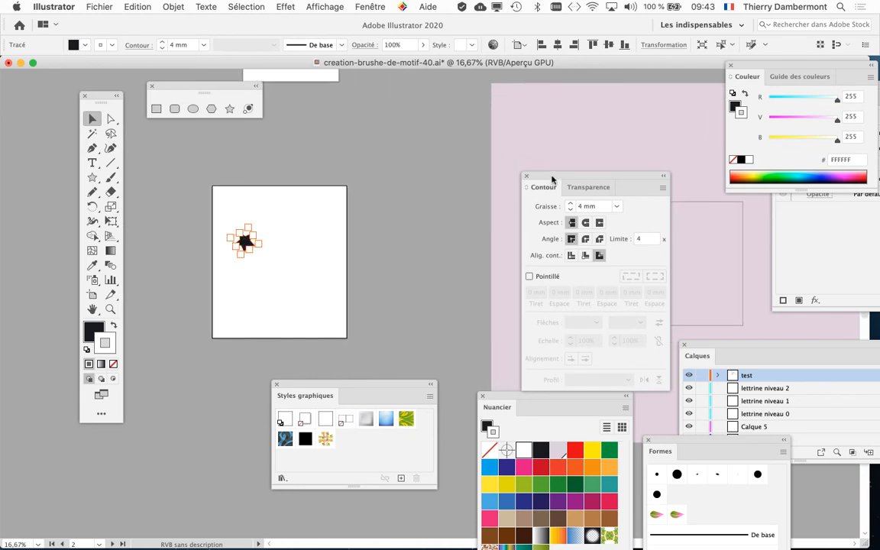
{"action": "left_click_drag", "start_coordinate": [552, 178], "coordinate": [110, 451]}
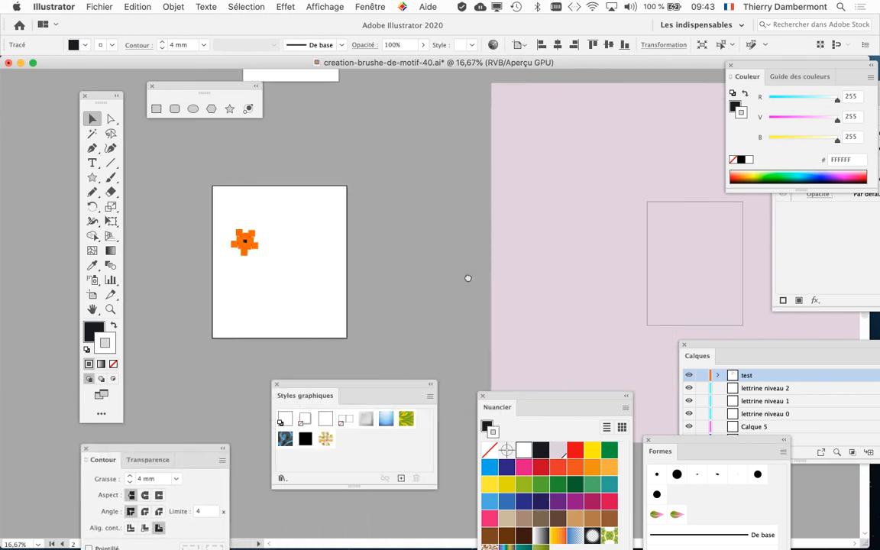
{"action": "left_click_drag", "start_coordinate": [467, 278], "coordinate": [402, 251]}
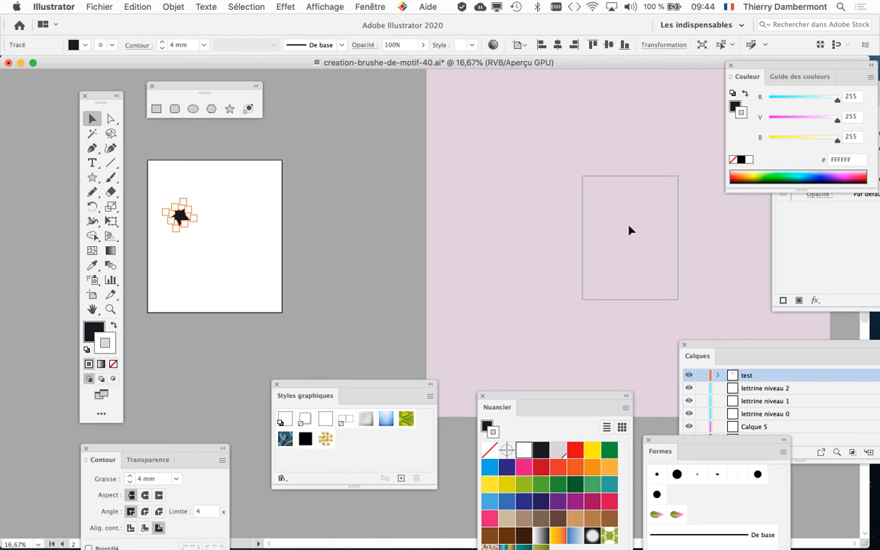
Move the star from the white artboard onto the pink background, just inside the left edge of the artboard there.
{"action": "scroll", "coordinate": [630, 229], "scroll_direction": "down", "scroll_amount": 1}
{"action": "left_click_drag", "start_coordinate": [624, 230], "coordinate": [465, 221]}
{"action": "left_click_drag", "start_coordinate": [184, 220], "coordinate": [181, 221]}
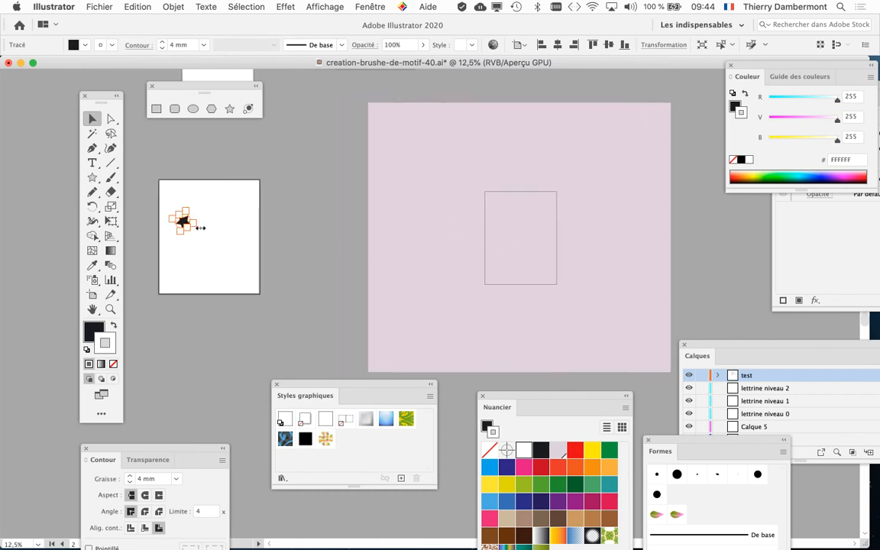
{"action": "scroll", "coordinate": [176, 227], "scroll_direction": "up", "scroll_amount": 1}
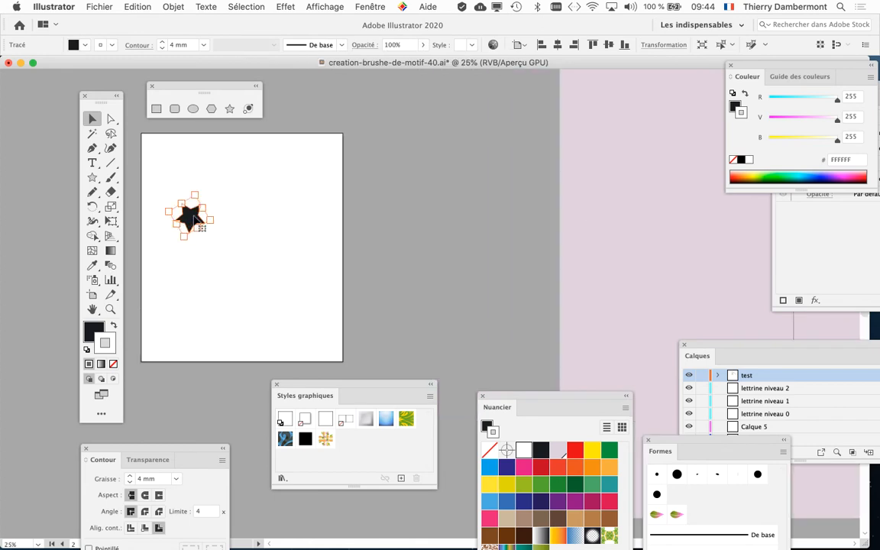
{"action": "left_click_drag", "start_coordinate": [187, 218], "coordinate": [699, 246]}
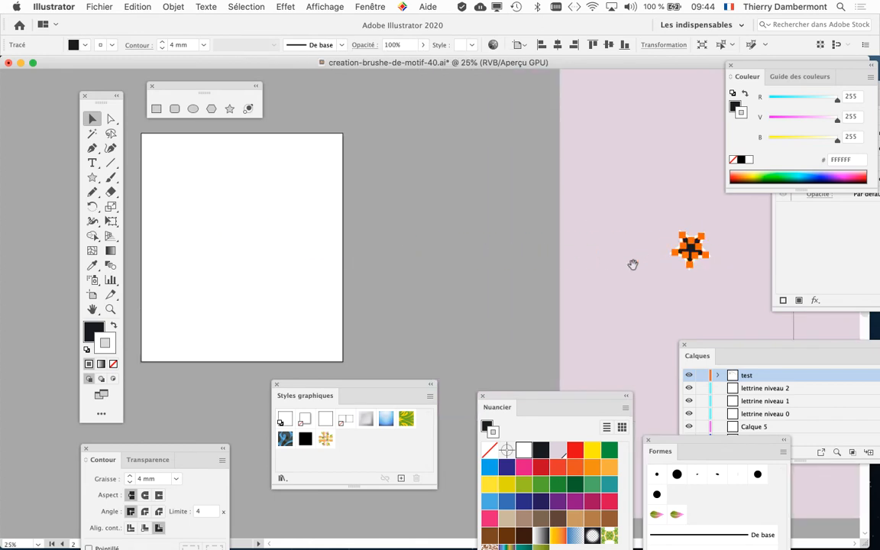
{"action": "left_click_drag", "start_coordinate": [632, 262], "coordinate": [183, 243]}
{"action": "left_click_drag", "start_coordinate": [270, 229], "coordinate": [397, 231]}
{"action": "scroll", "coordinate": [401, 233], "scroll_direction": "up", "scroll_amount": 3}
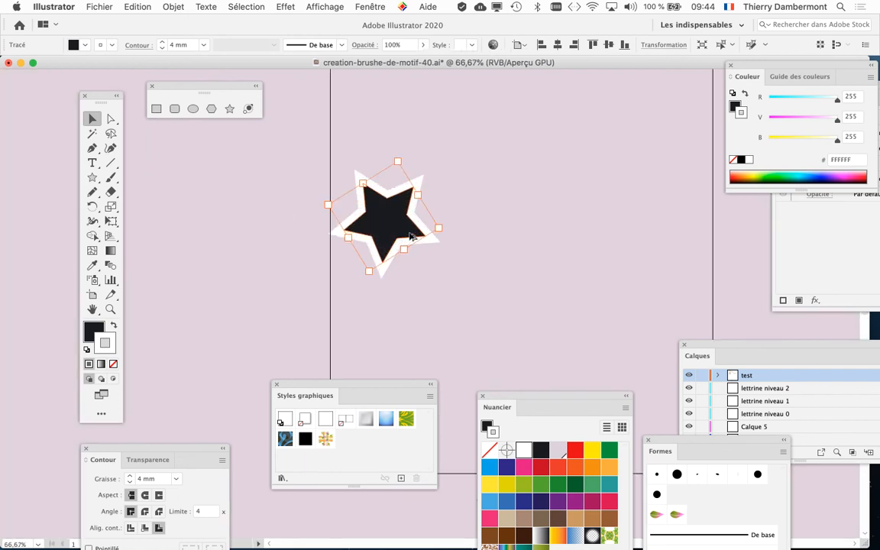
{"action": "scroll", "coordinate": [308, 220], "scroll_direction": "right", "scroll_amount": 5}
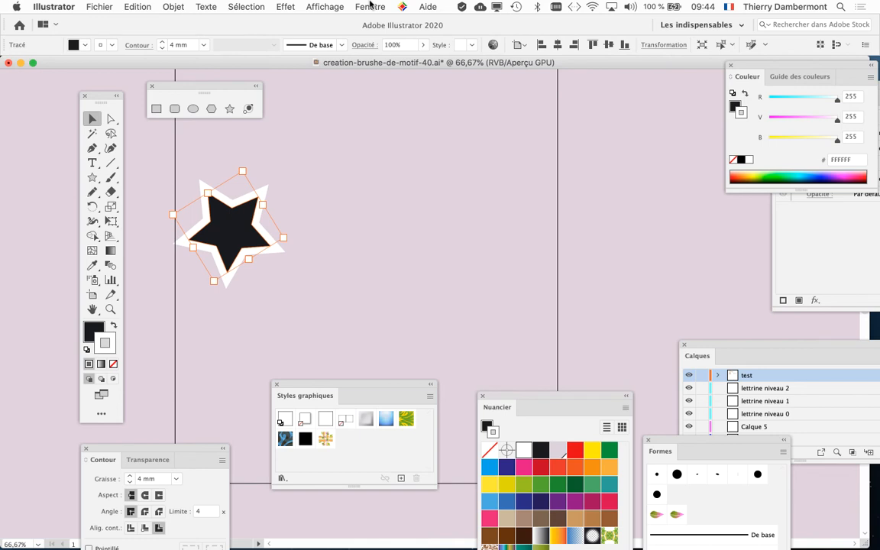
{"action": "left_click_drag", "start_coordinate": [227, 220], "coordinate": [237, 216]}
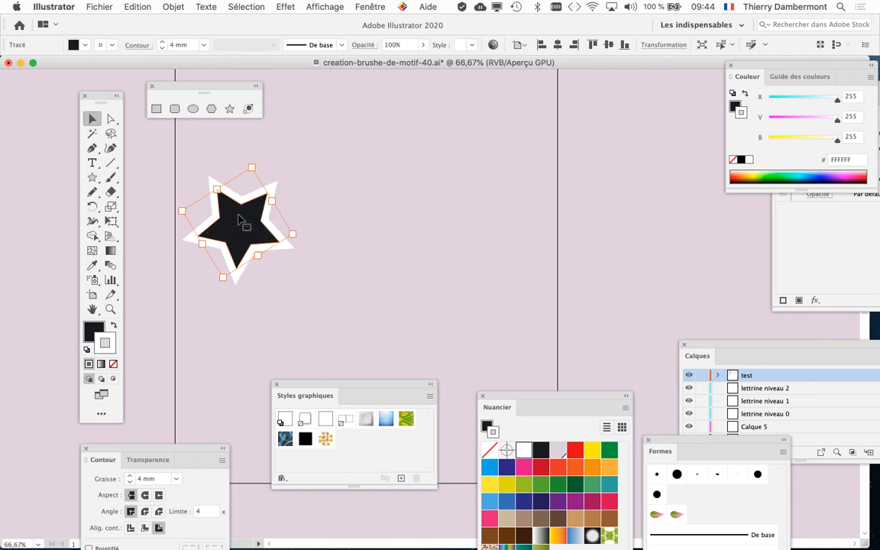
Place the Calques panel beside the star and enlarge it to show the full layer list.
{"action": "left_click", "coordinate": [365, 6]}
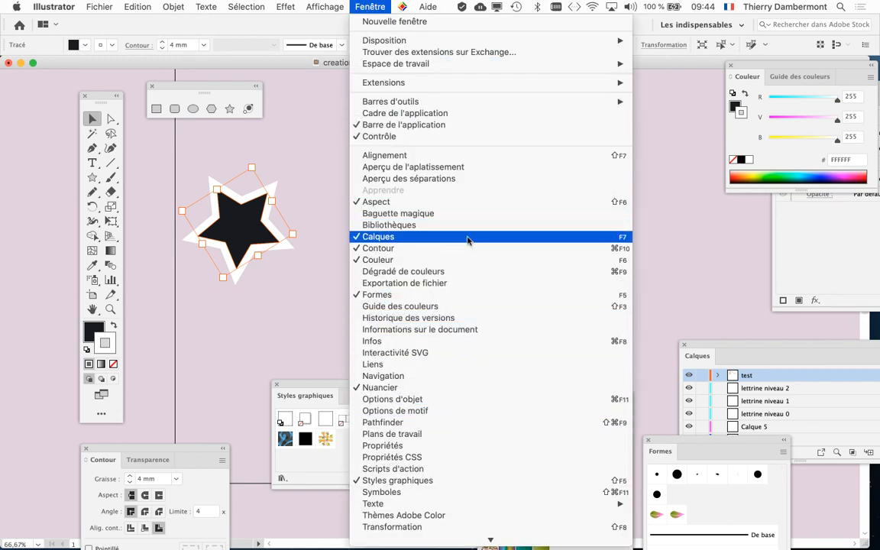
{"action": "left_click", "coordinate": [379, 387]}
{"action": "left_click_drag", "start_coordinate": [710, 349], "coordinate": [374, 74]}
{"action": "left_click_drag", "start_coordinate": [585, 189], "coordinate": [544, 288]}
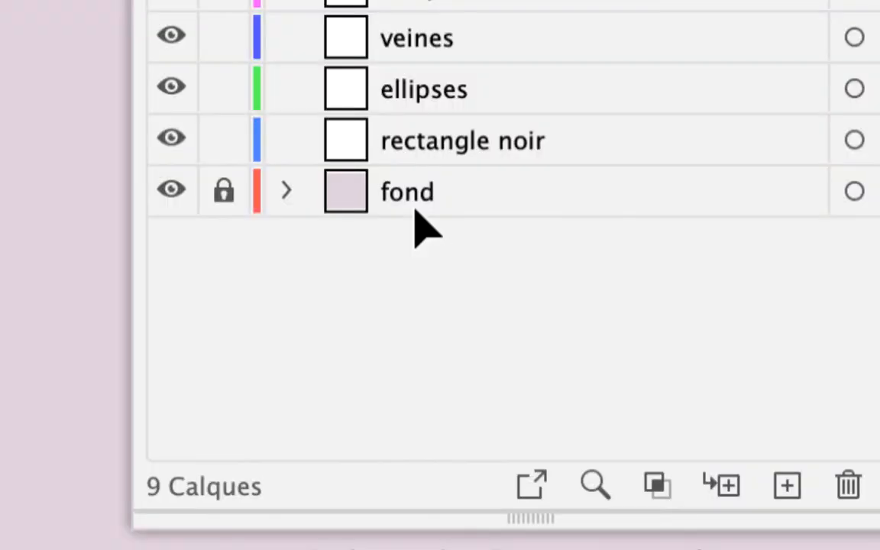
Expand the fond layer to examine its contents, collapse it and make it the active layer.
{"action": "left_click", "coordinate": [285, 193]}
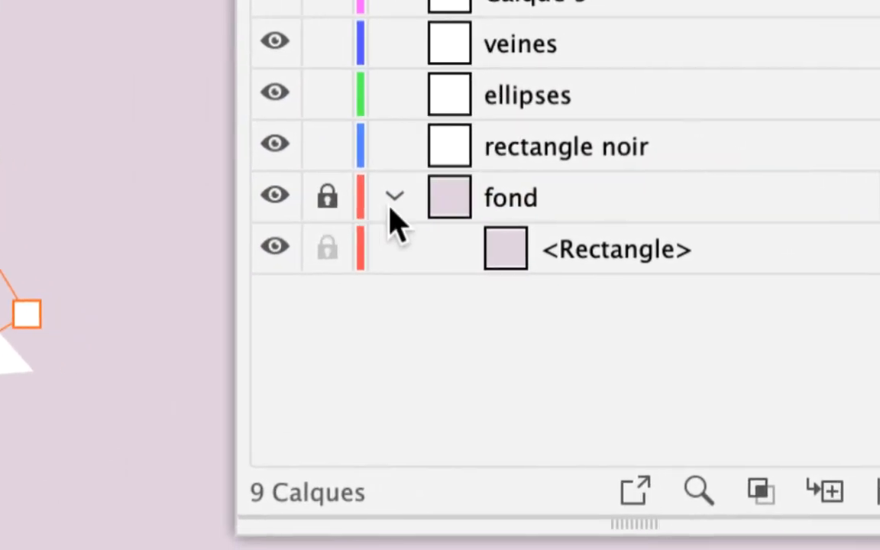
{"action": "left_click", "coordinate": [393, 204]}
{"action": "left_click", "coordinate": [527, 204]}
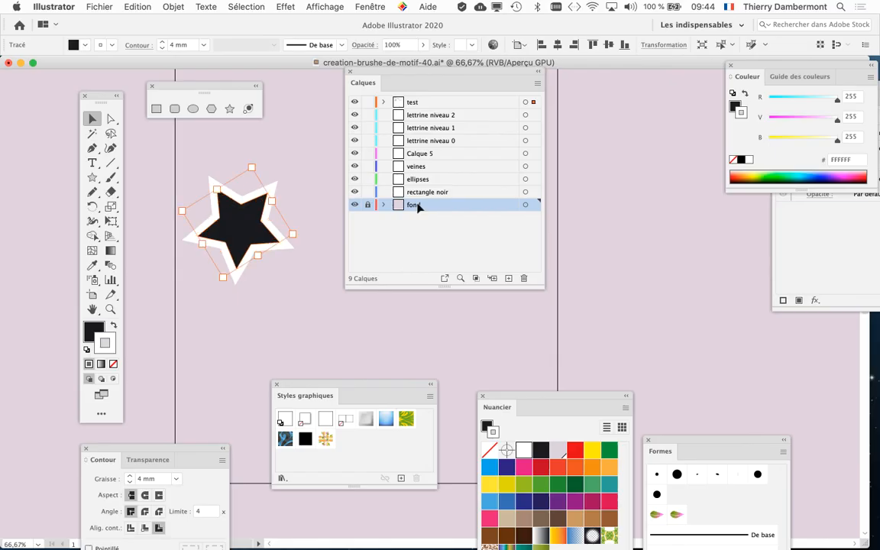
Move the Calques panel away from the star and examine the white outline against the pink background.
{"action": "left_click_drag", "start_coordinate": [391, 76], "coordinate": [627, 212]}
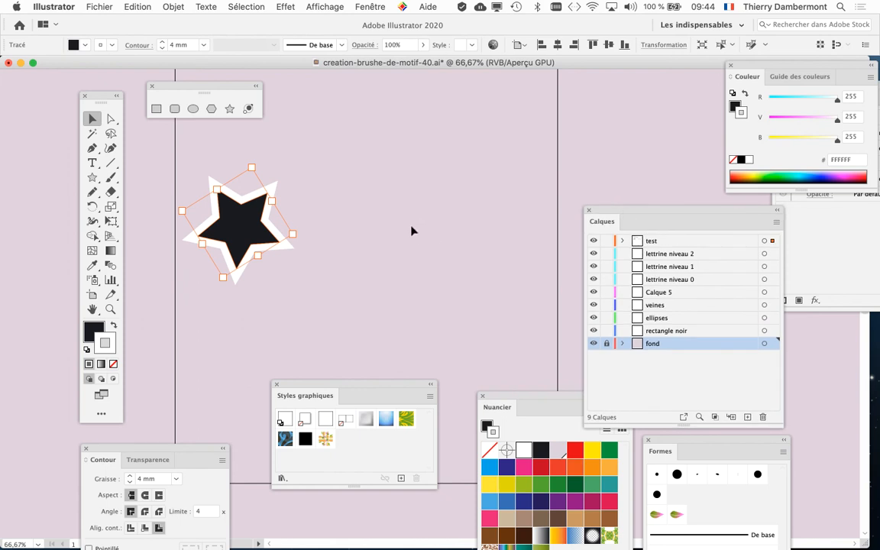
{"action": "scroll", "coordinate": [416, 223], "scroll_direction": "down", "scroll_amount": 1}
{"action": "scroll", "coordinate": [416, 223], "scroll_direction": "down", "scroll_amount": 1}
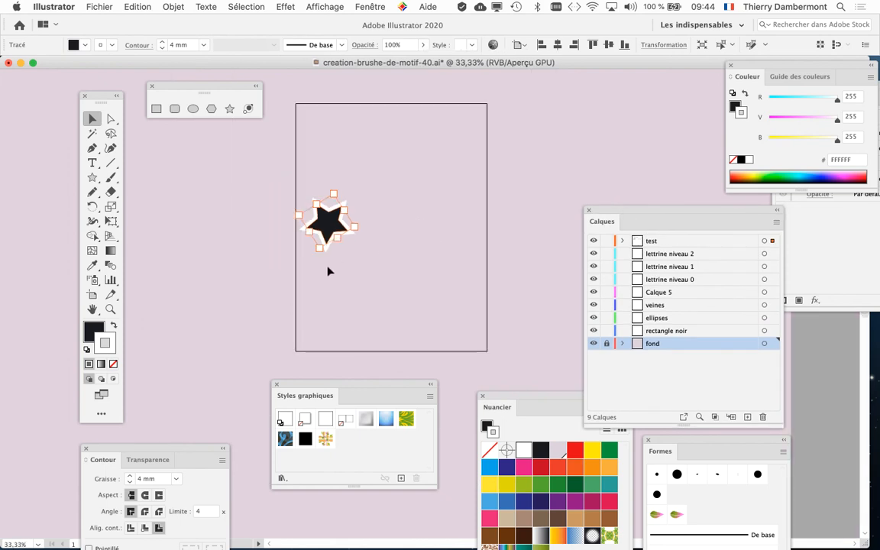
{"action": "scroll", "coordinate": [340, 229], "scroll_direction": "up", "scroll_amount": 2}
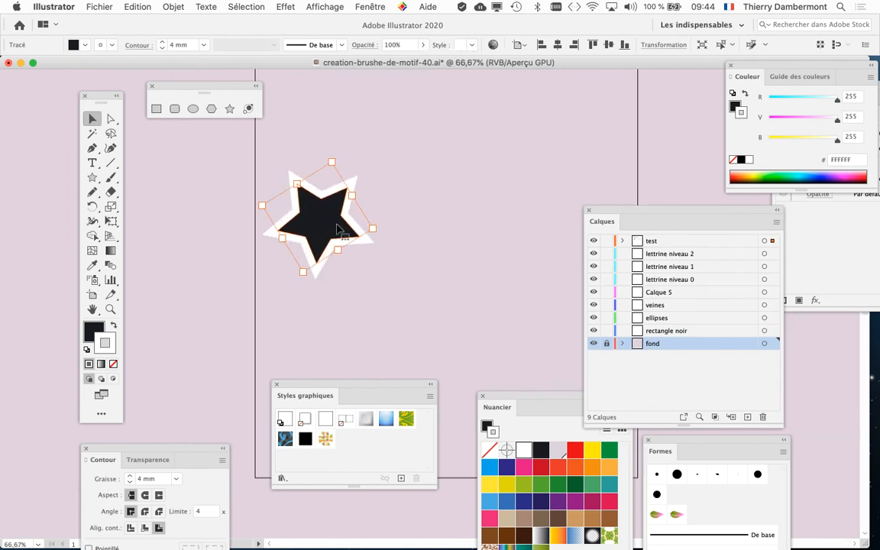